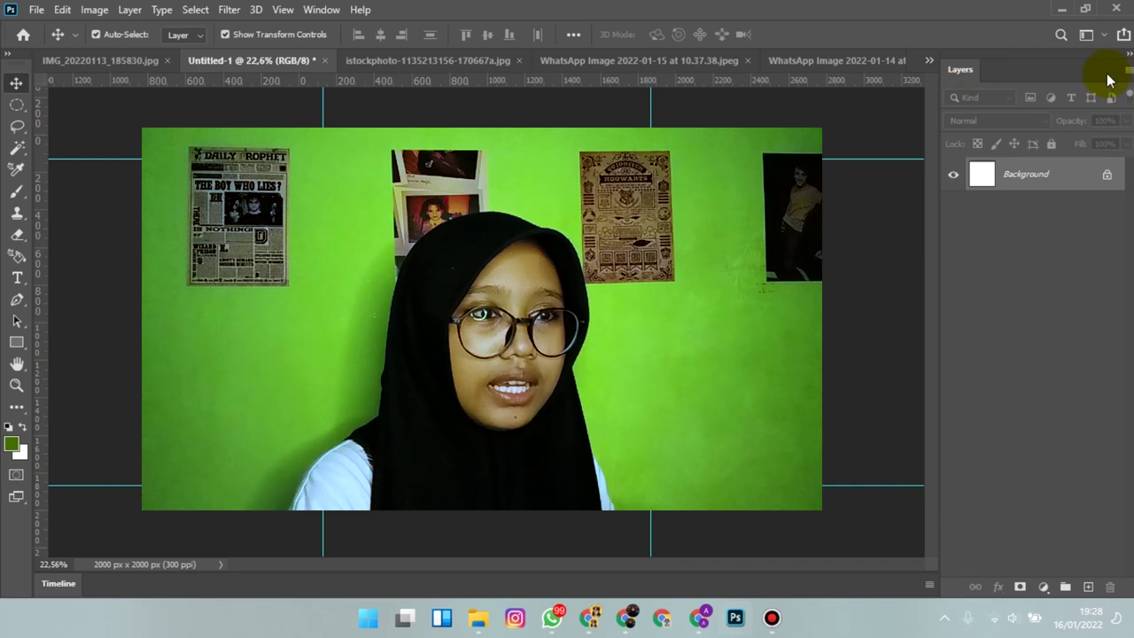
Undock and close the Layers panel, then browse the list of open documents
drag(1129, 80, 995, 89)
click(997, 74)
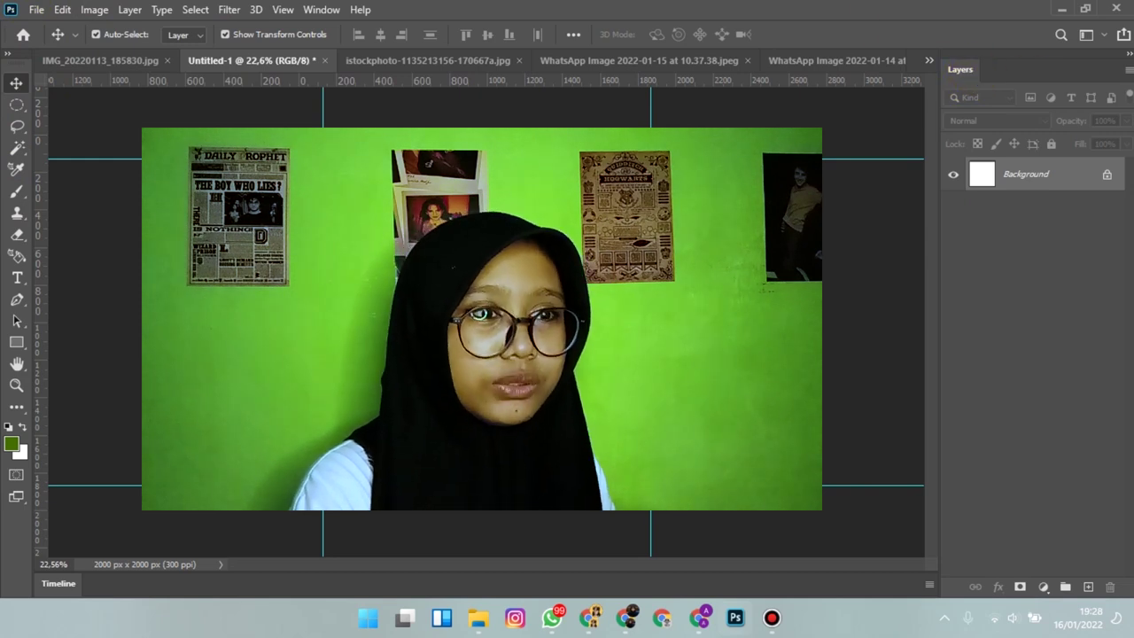
drag(1098, 73, 984, 91)
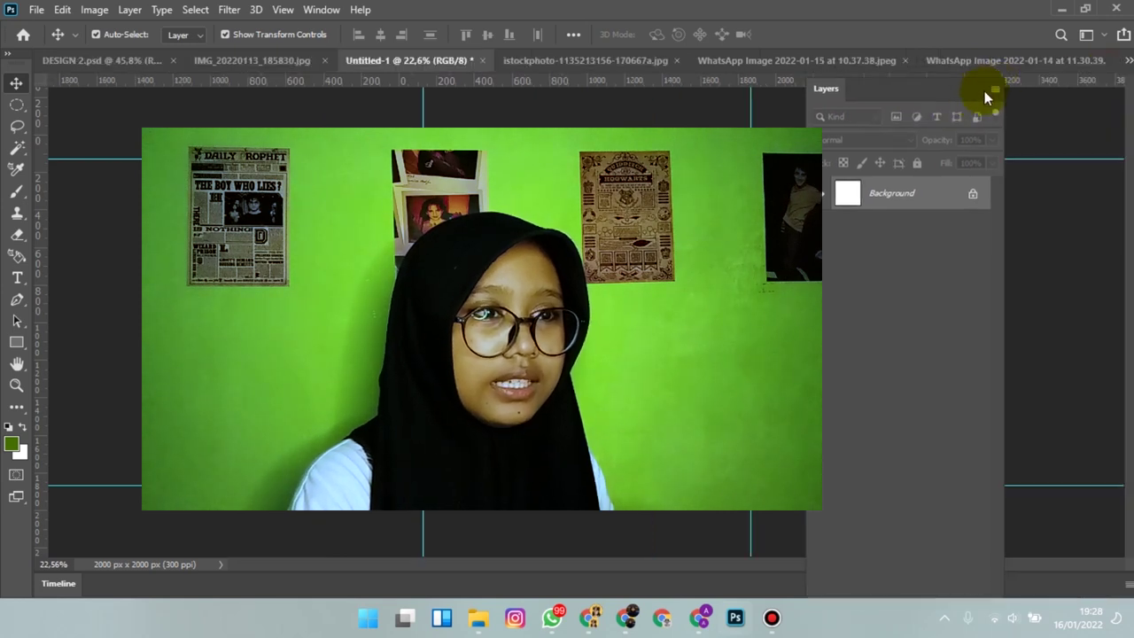
click(997, 74)
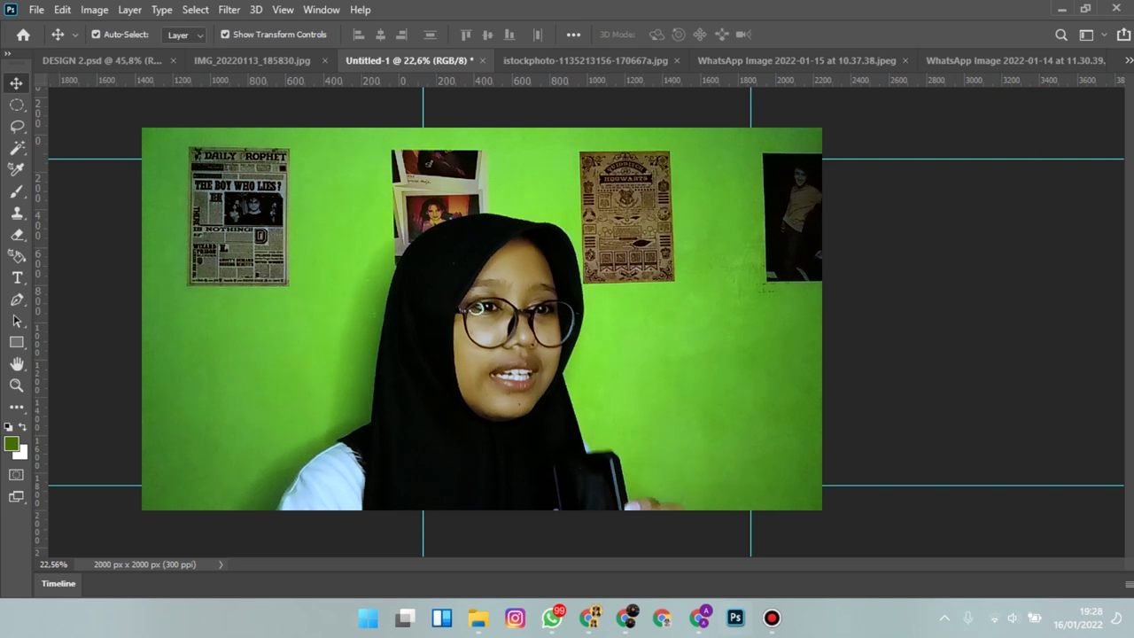
click(1129, 62)
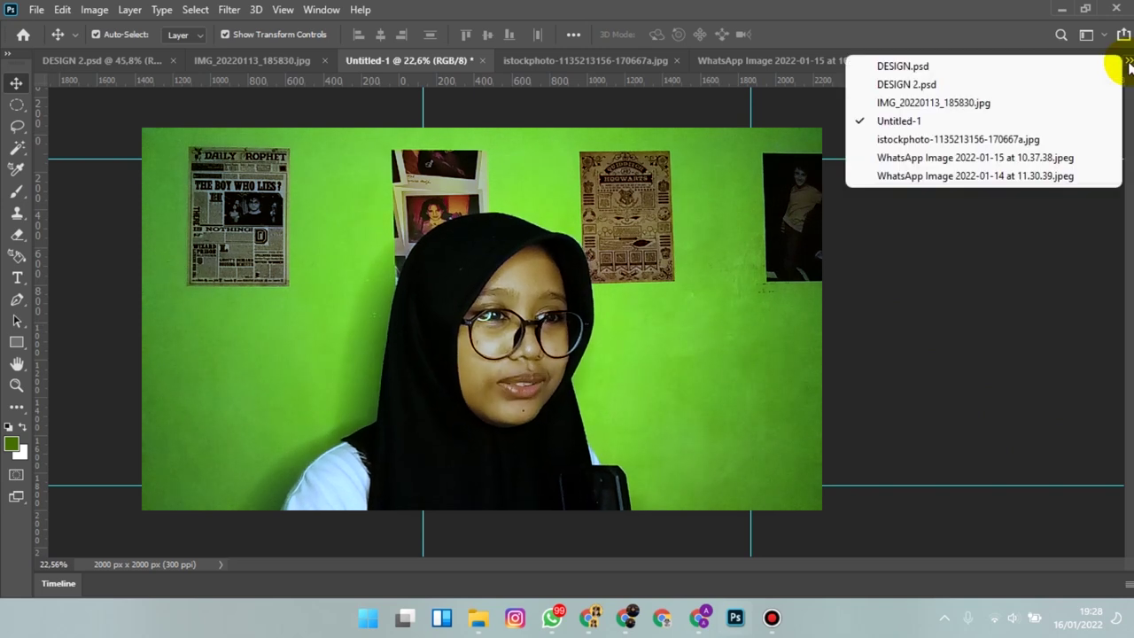
click(875, 252)
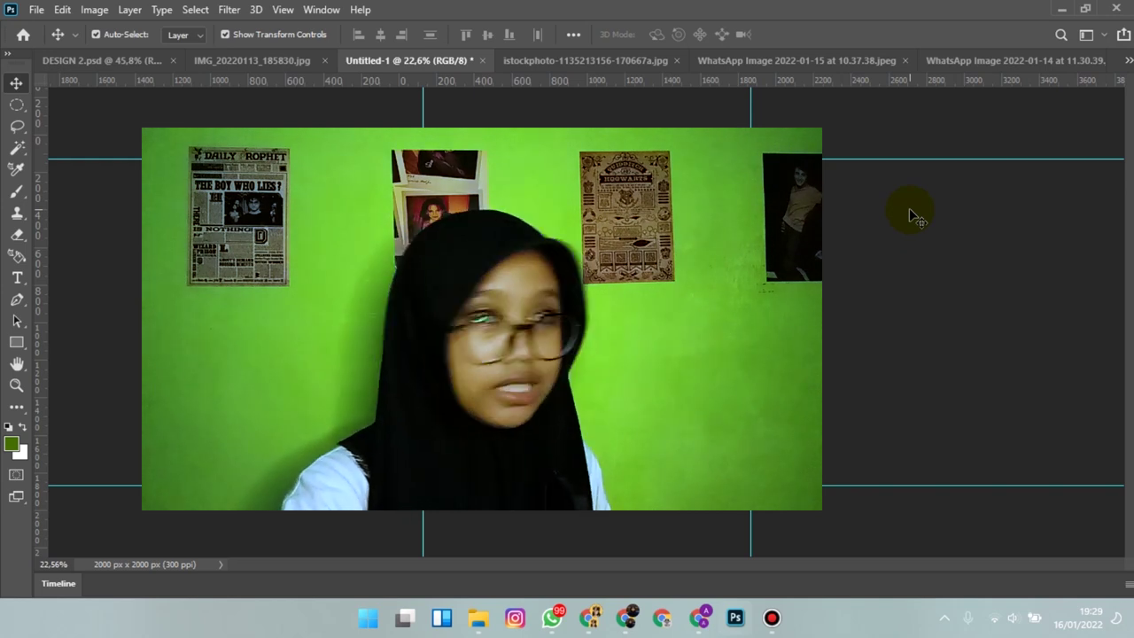
Switch to the DESIGN 2.psd poster and scroll around its canvas
click(137, 62)
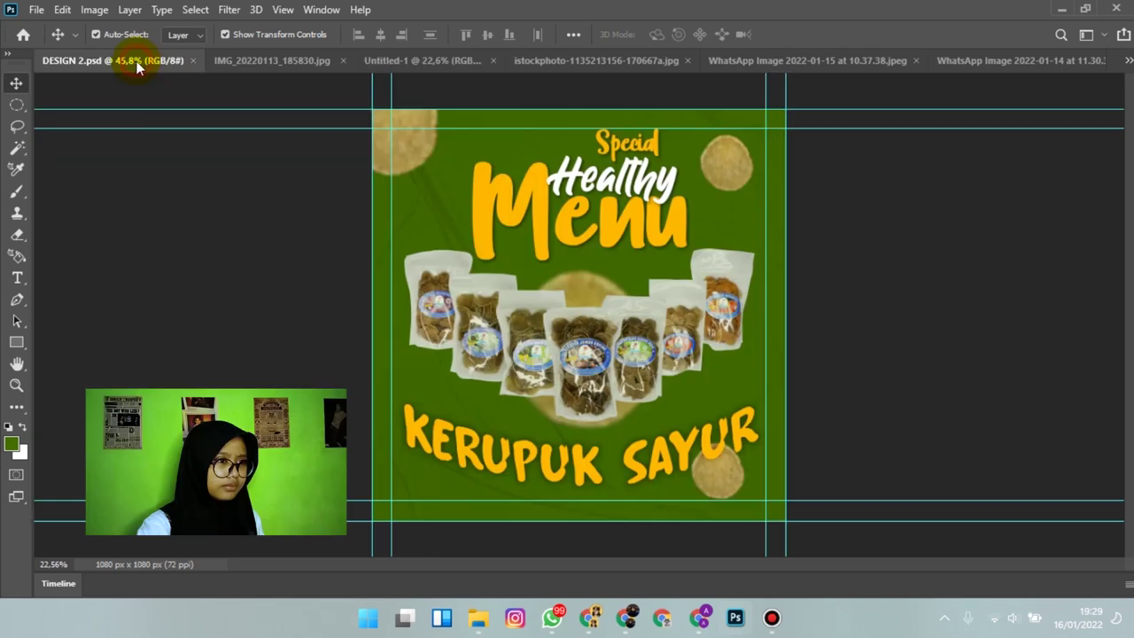
scroll(800, 233, down, 1)
scroll(772, 223, down, 1)
scroll(762, 230, up, 2)
scroll(756, 228, down, 3)
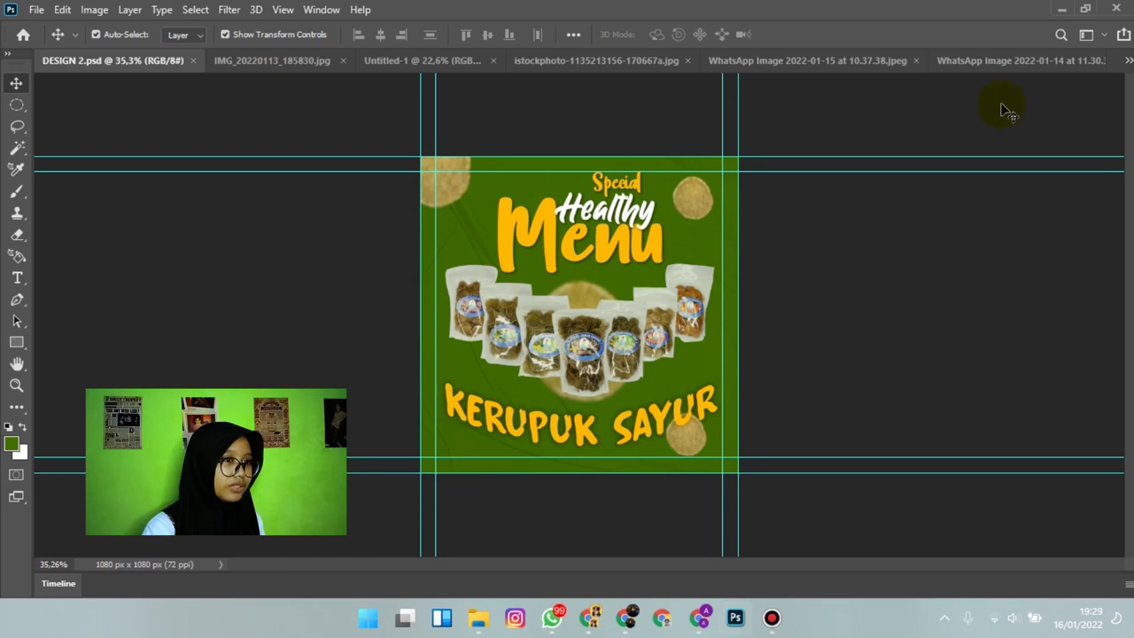
Choose DESIGN.psd from the open-documents list and zoom in on the poster
click(1129, 61)
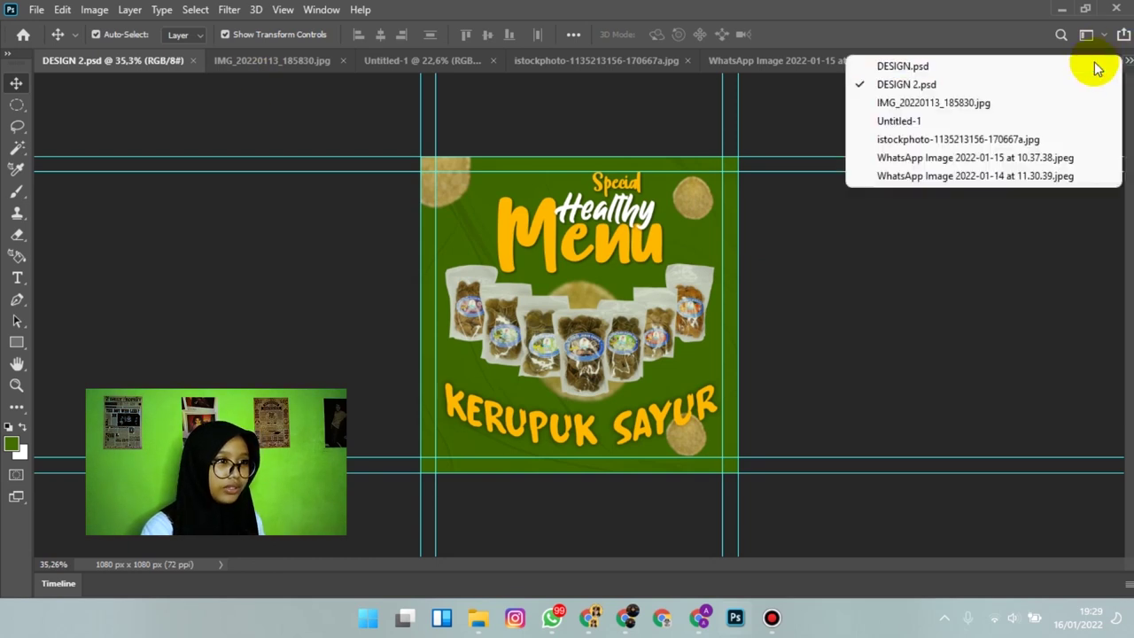
click(1076, 67)
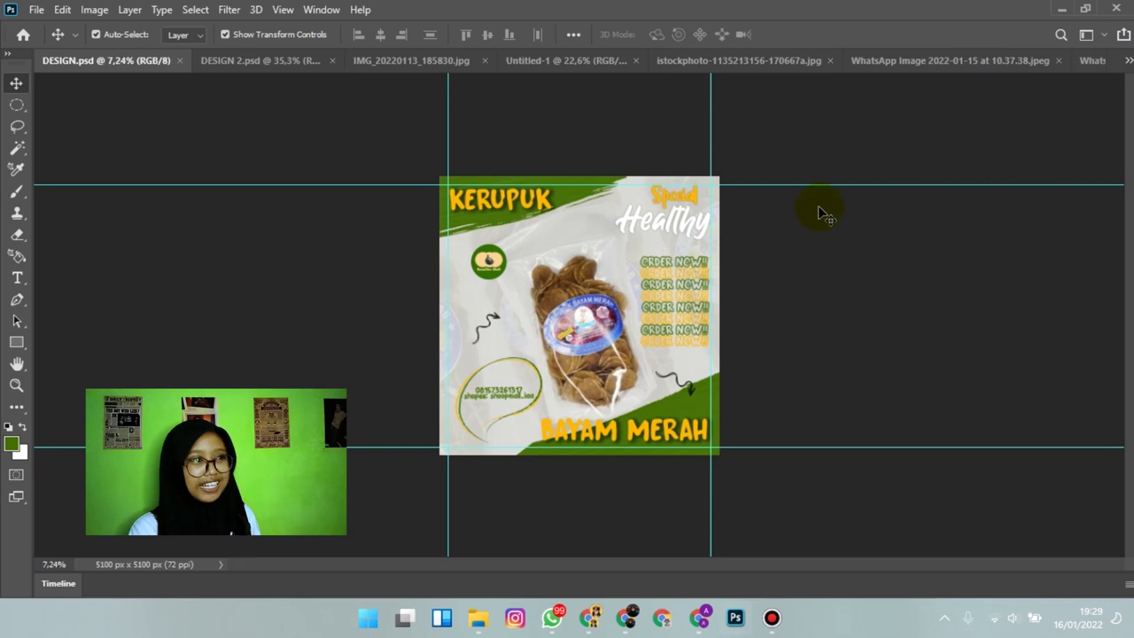
scroll(819, 210, up, 1)
scroll(811, 203, up, 2)
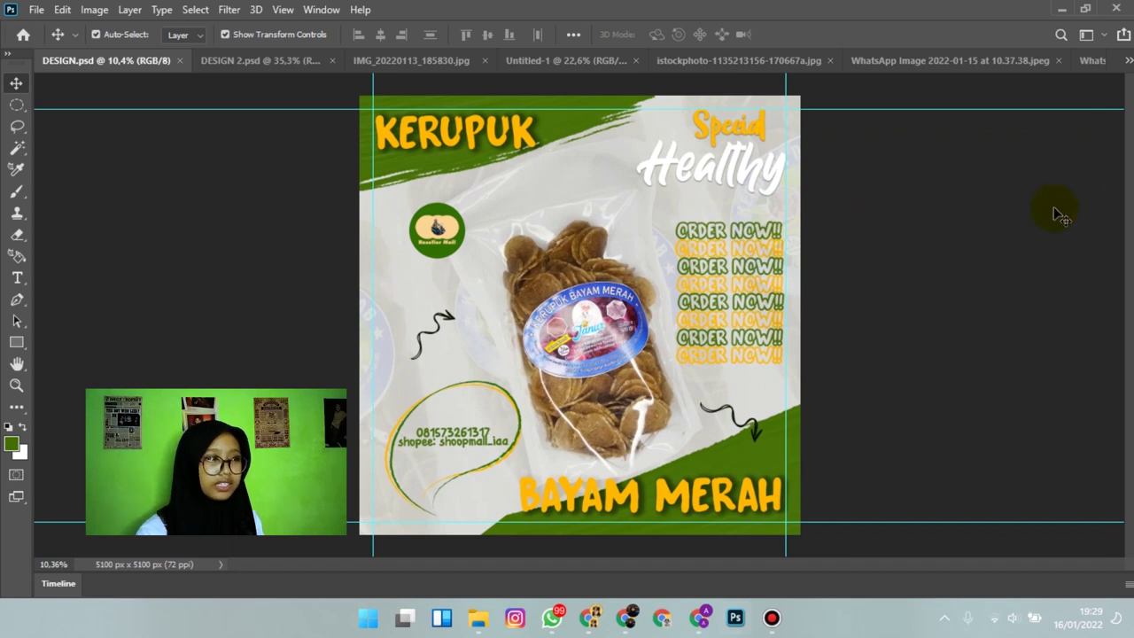
click(532, 133)
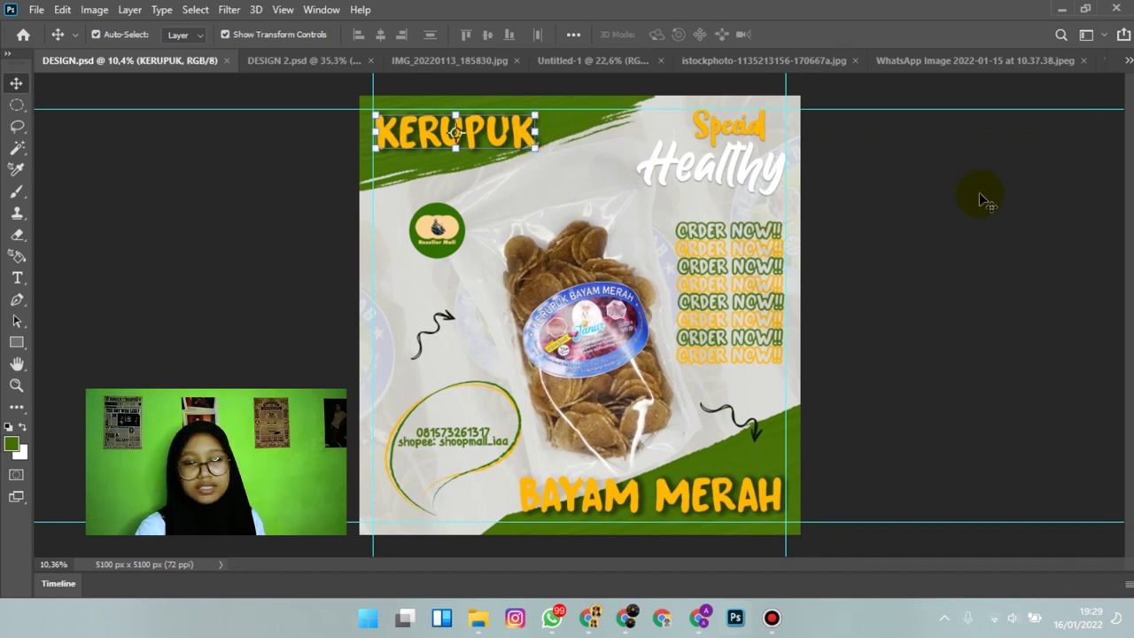
click(953, 204)
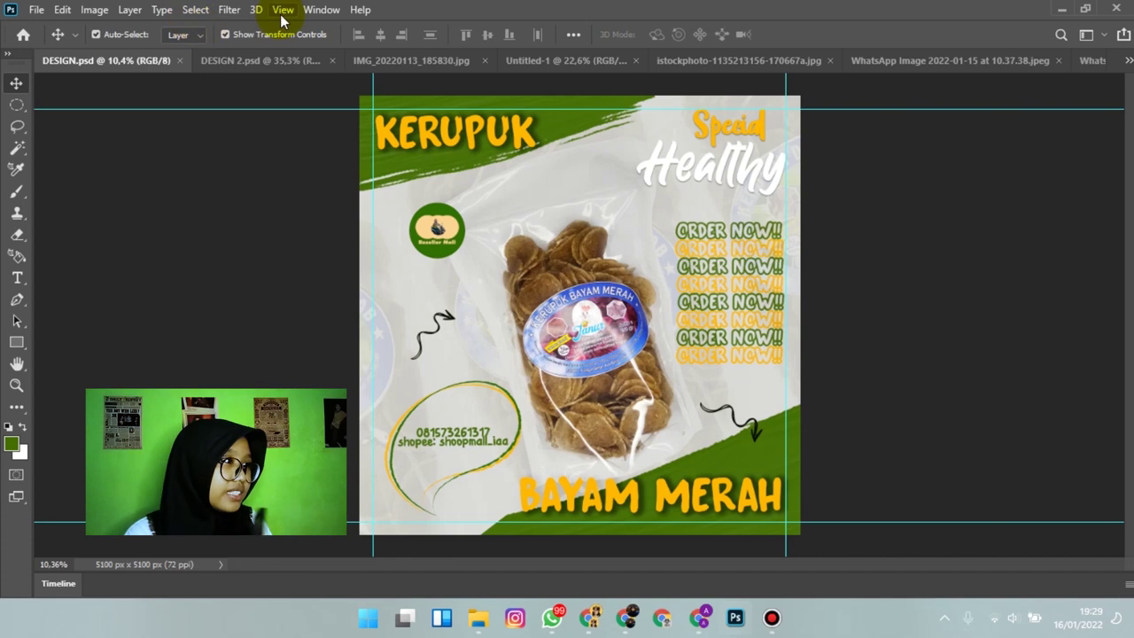
Reopen the Layers panel from the Window menu and scroll through its layer list
click(328, 10)
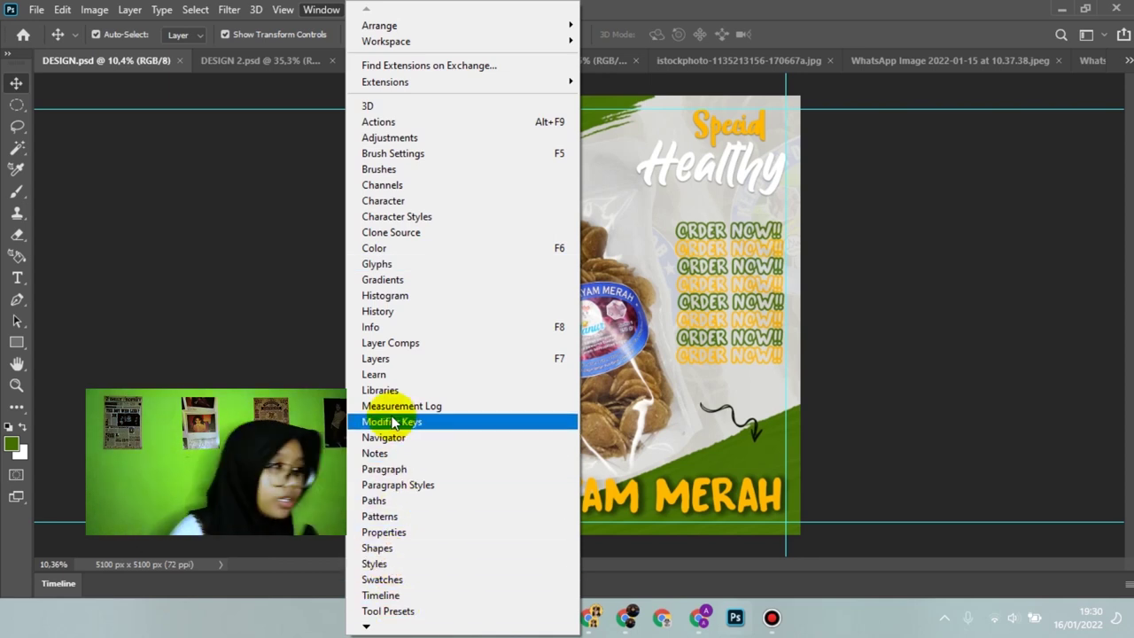
click(394, 368)
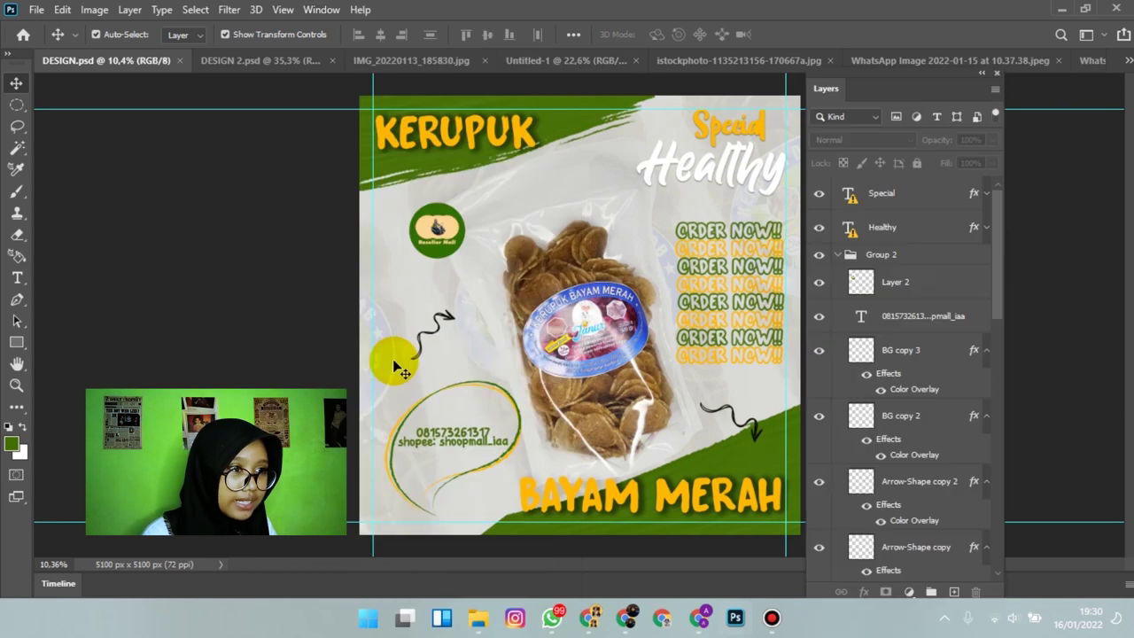
scroll(891, 279, down, 1)
scroll(890, 279, down, 3)
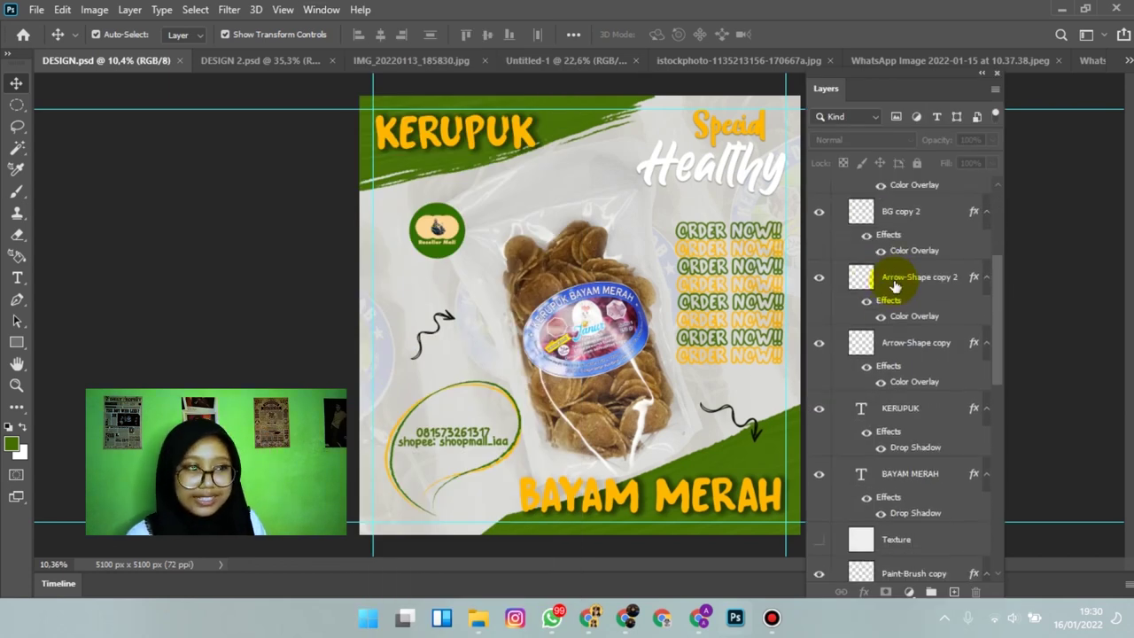
scroll(889, 288, down, 3)
scroll(886, 296, down, 3)
scroll(886, 302, down, 3)
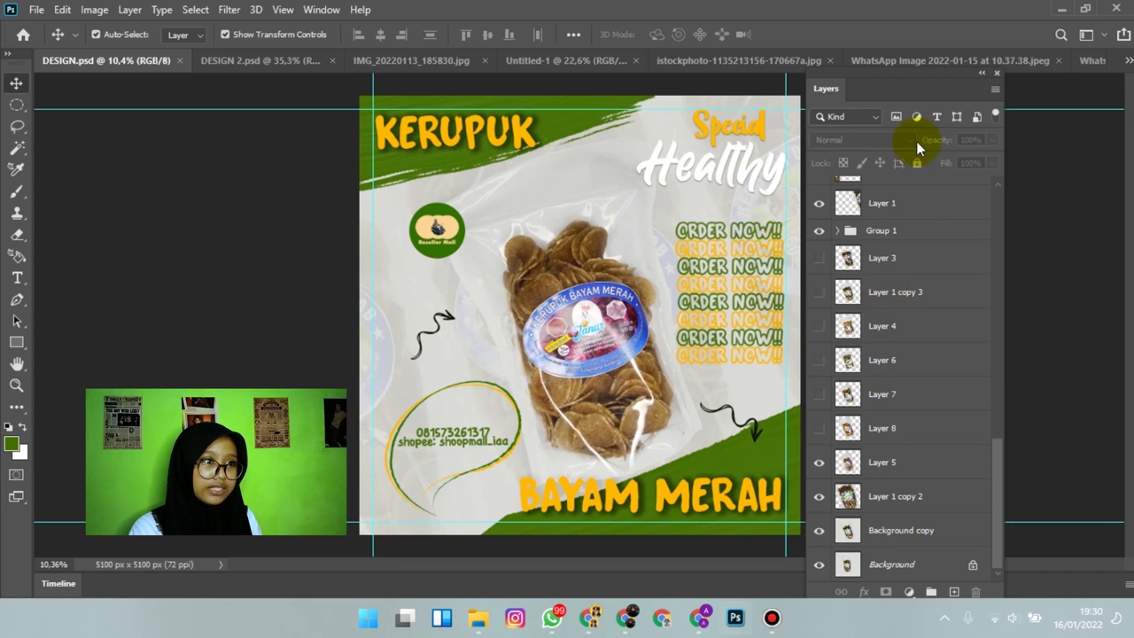
Dock the floating Layers panel along the right edge of the workspace
drag(905, 86, 1002, 133)
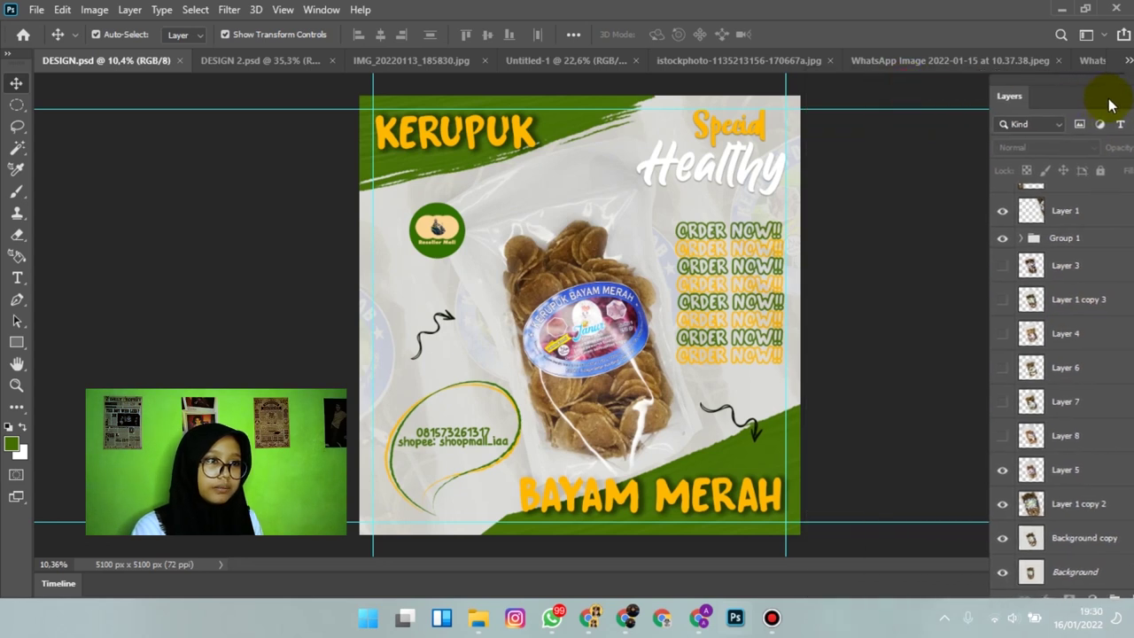
drag(1000, 131, 1127, 124)
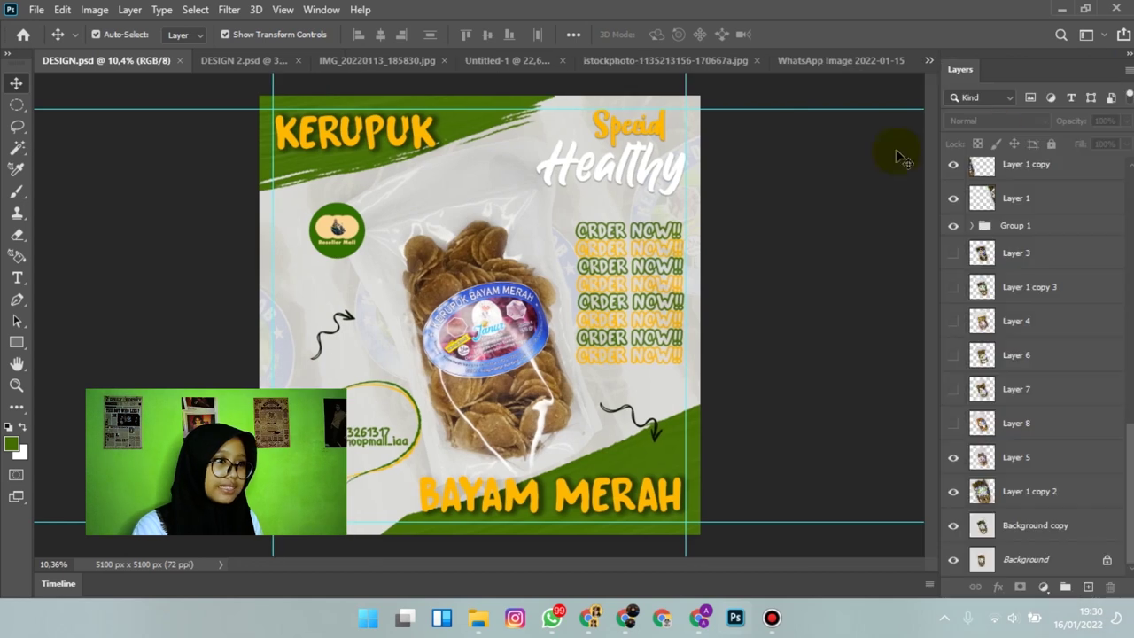
click(321, 10)
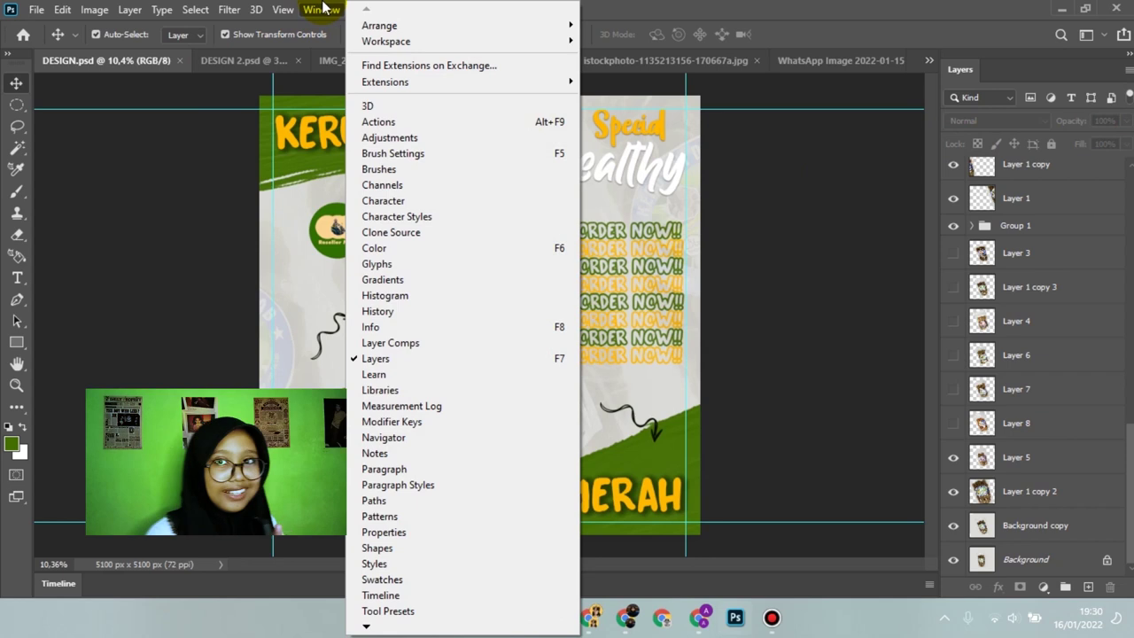
Show the History panel, dock it as a tab beside Layers, and select the KERUPUK layer
click(285, 10)
click(319, 11)
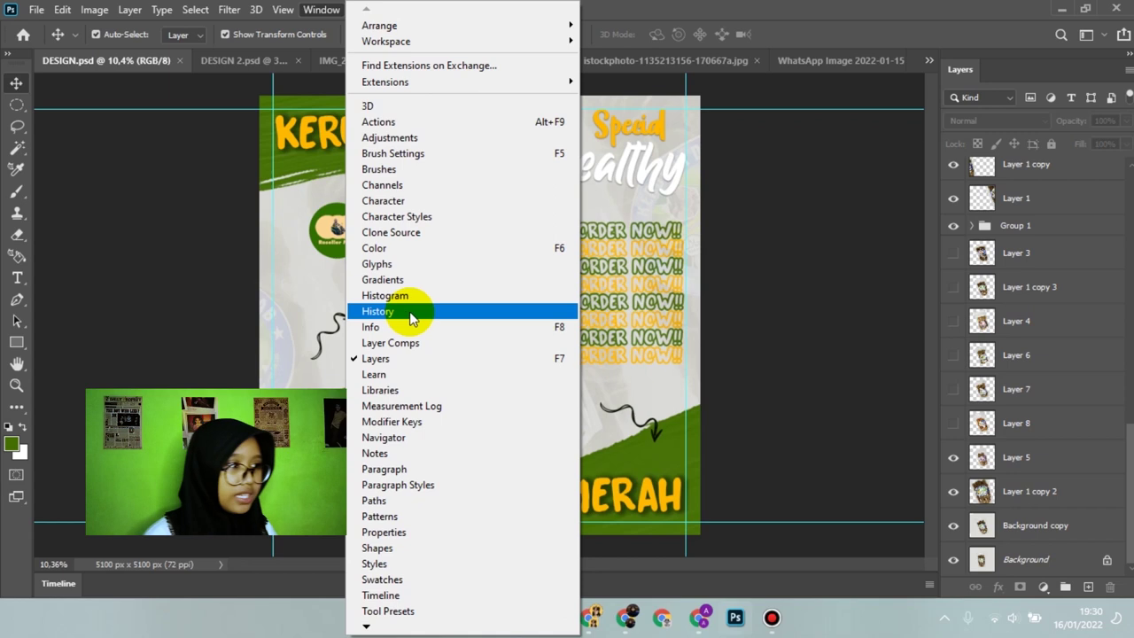
click(404, 313)
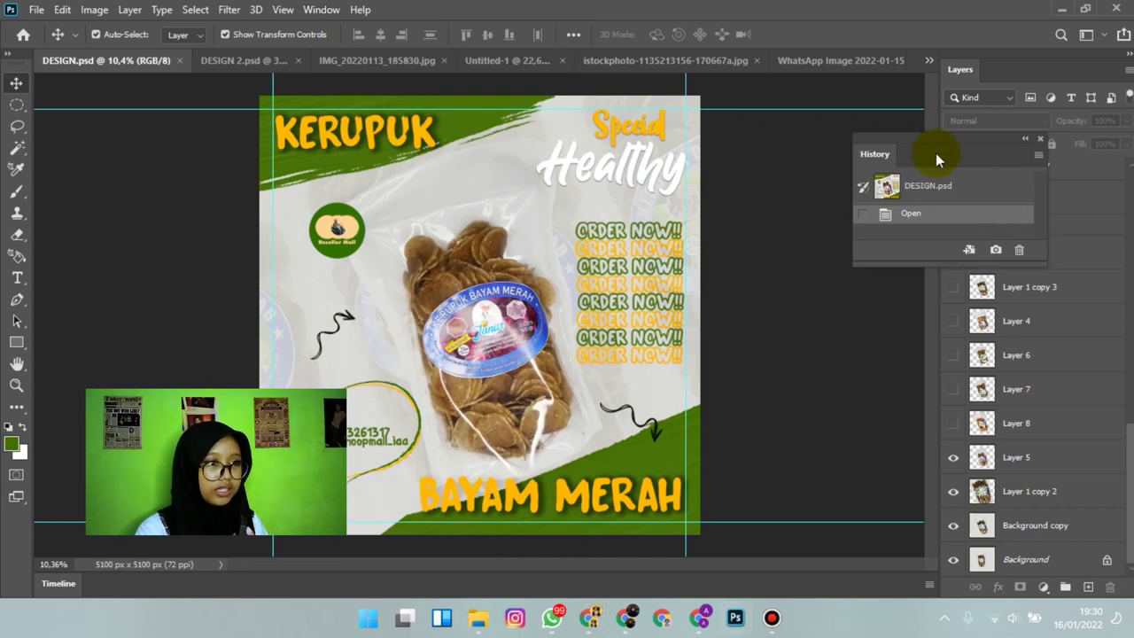
drag(929, 142, 975, 81)
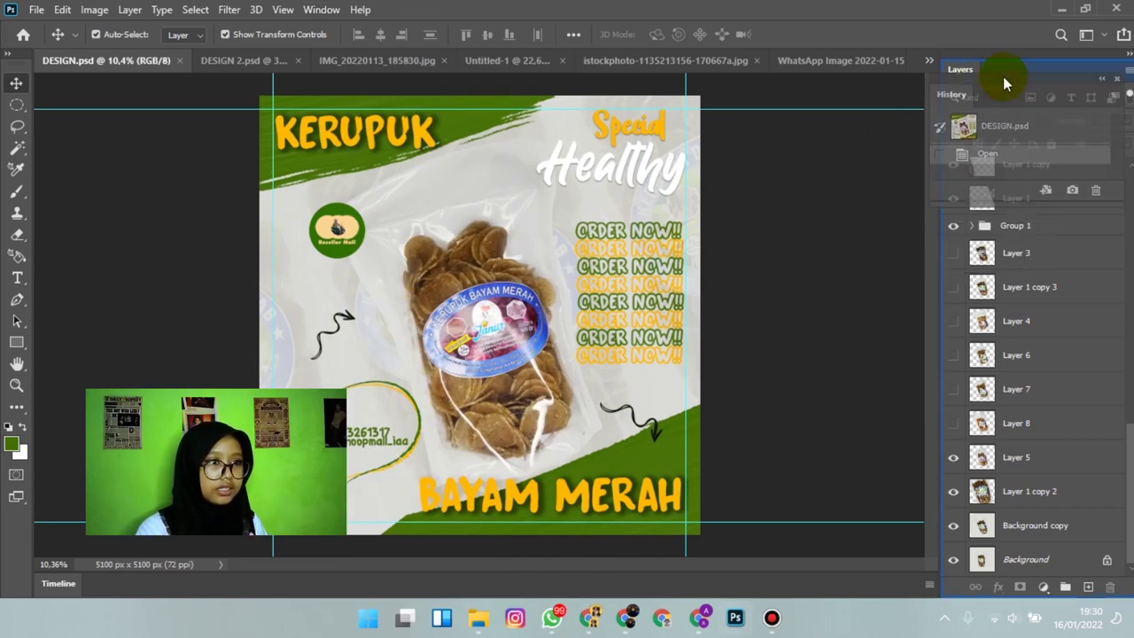
click(352, 135)
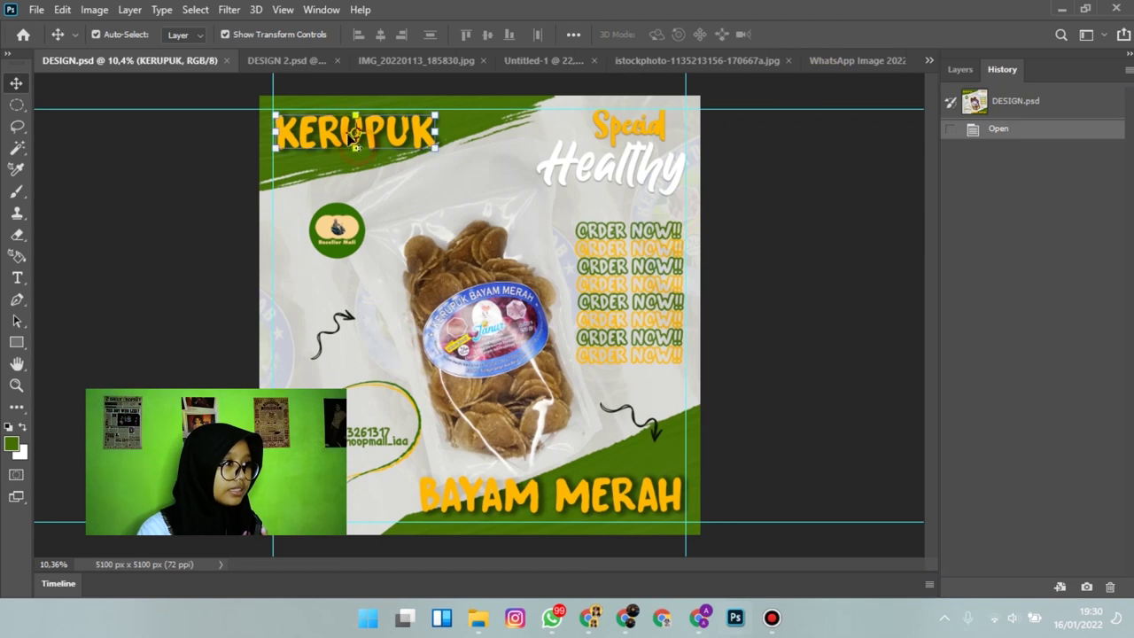
click(949, 76)
Select the bag, Healthy and BAYAM MERAH layers, then dock Properties with the Layers group
click(514, 312)
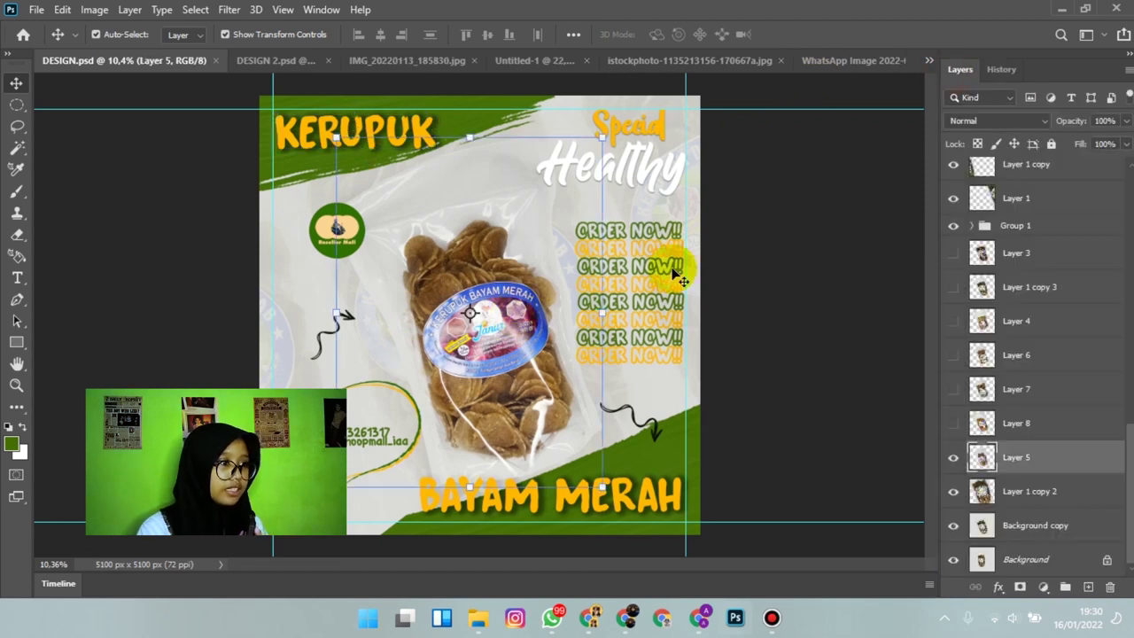
click(656, 171)
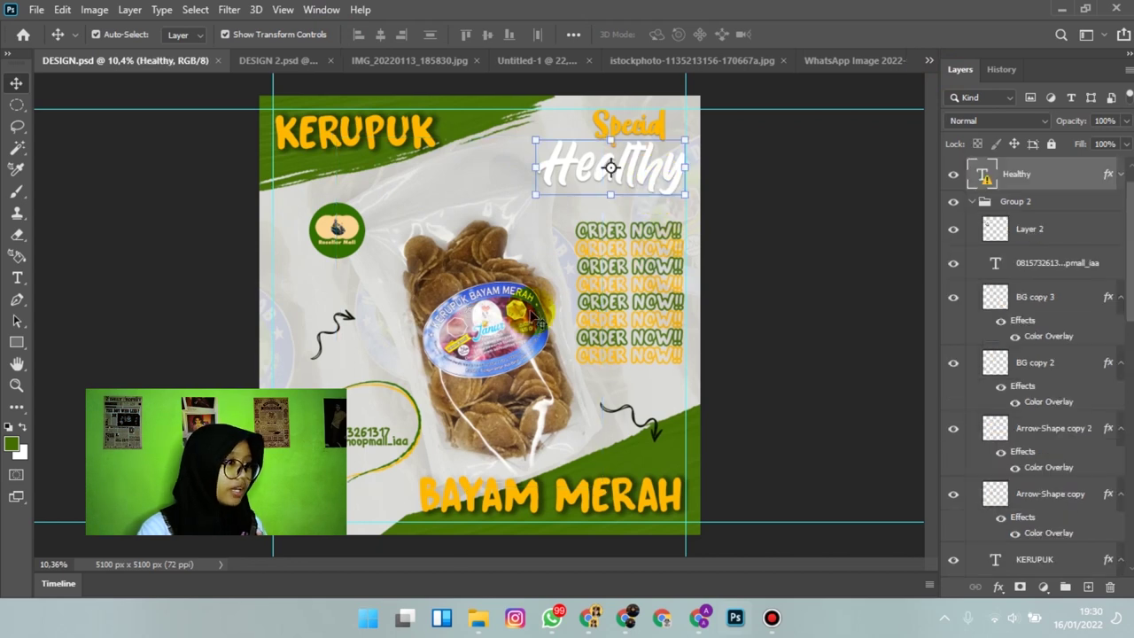
click(525, 480)
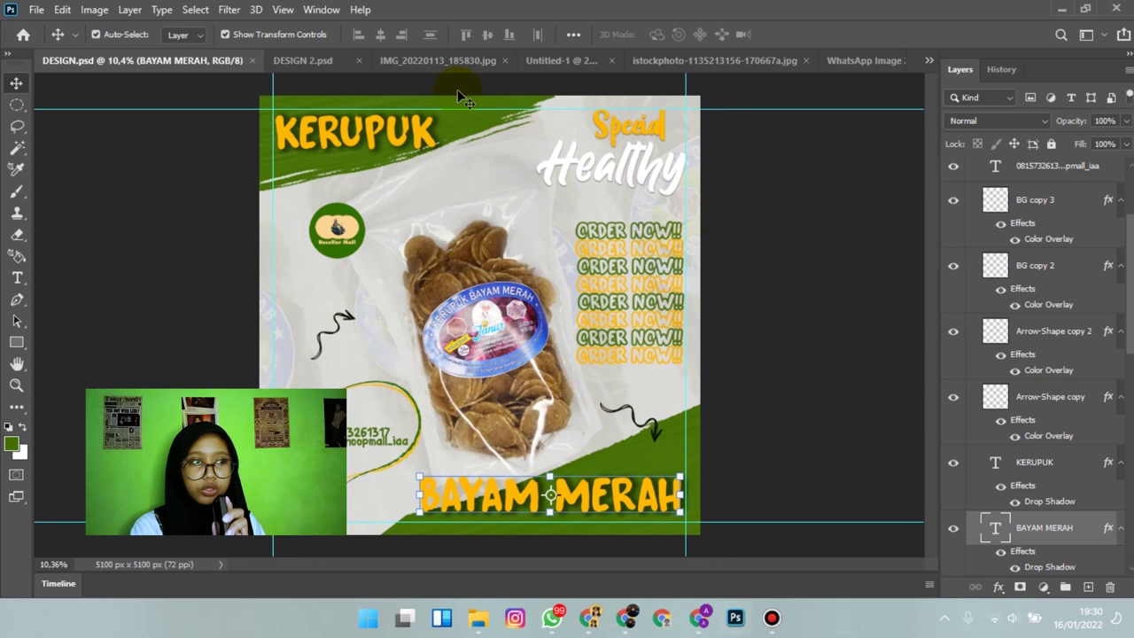
click(322, 10)
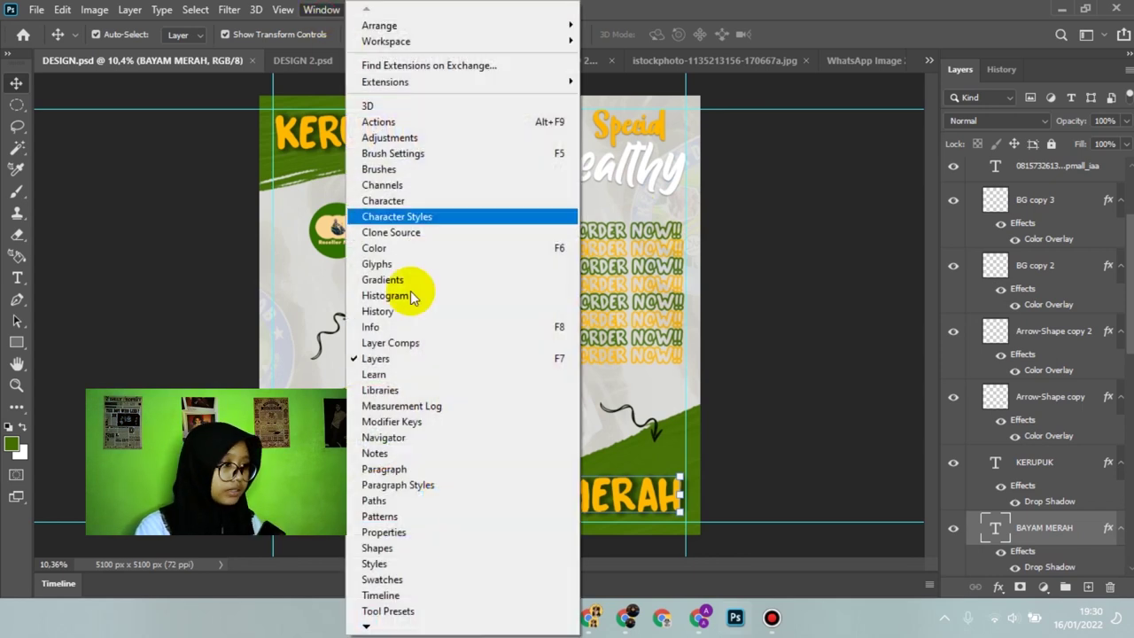
click(402, 534)
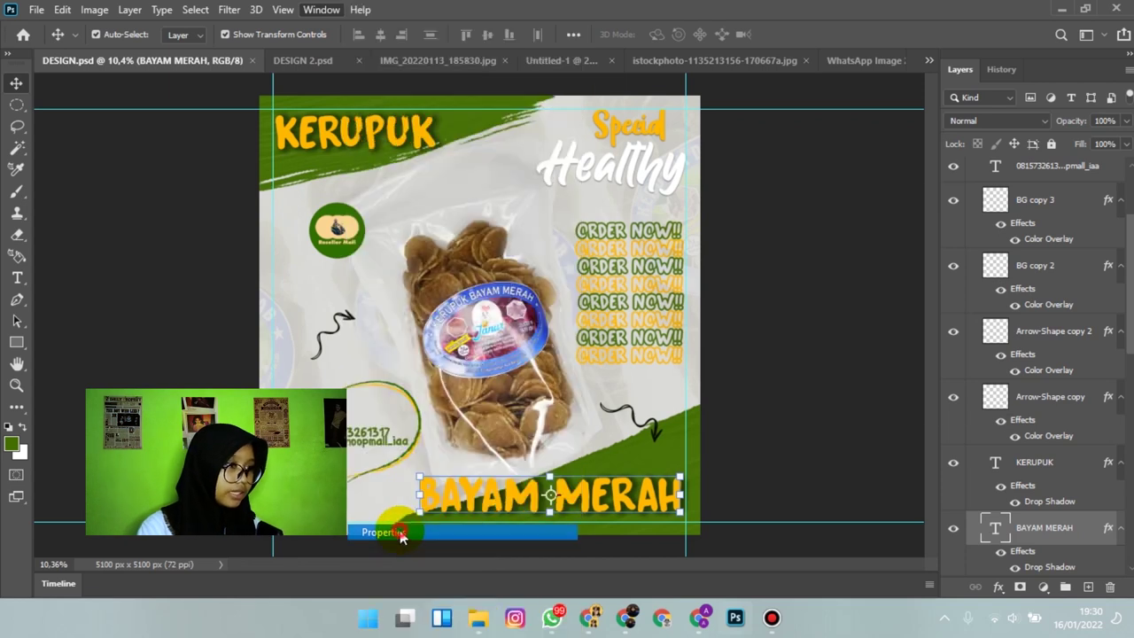
drag(877, 225, 1060, 72)
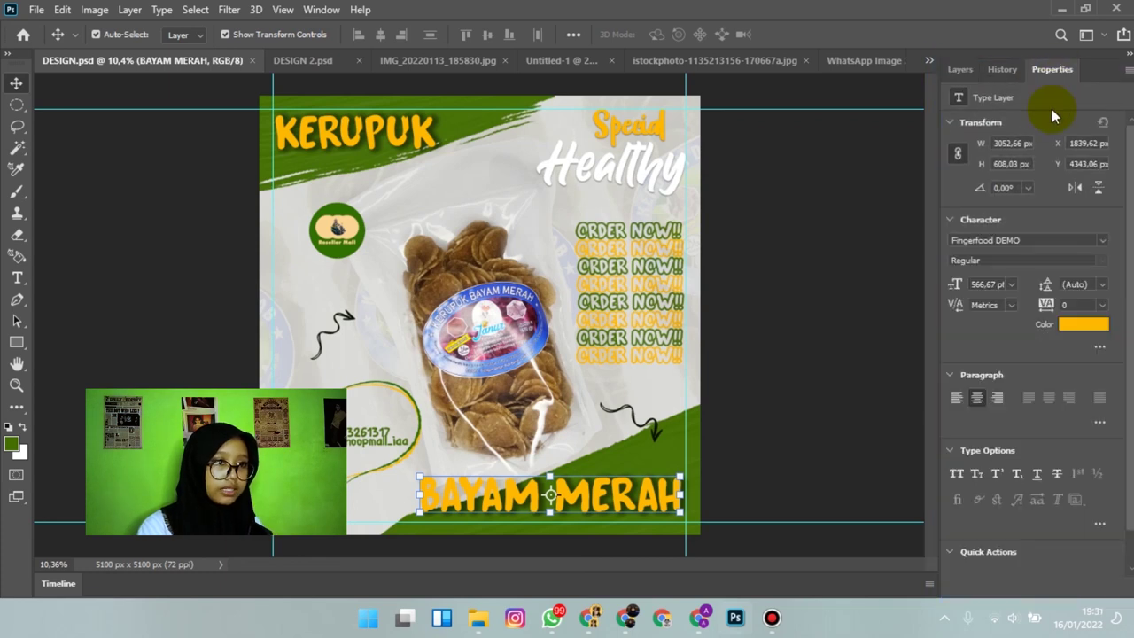
Try dark brown 49390f on the BAYAM MERAH text, ending back at yellow
click(1077, 323)
click(852, 298)
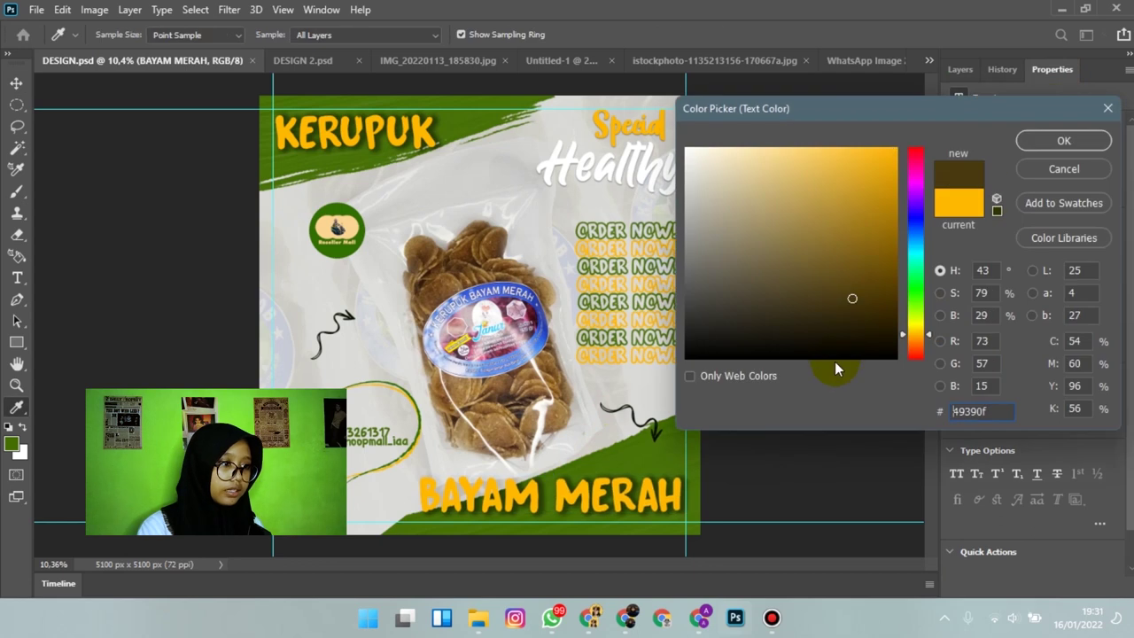
click(1064, 140)
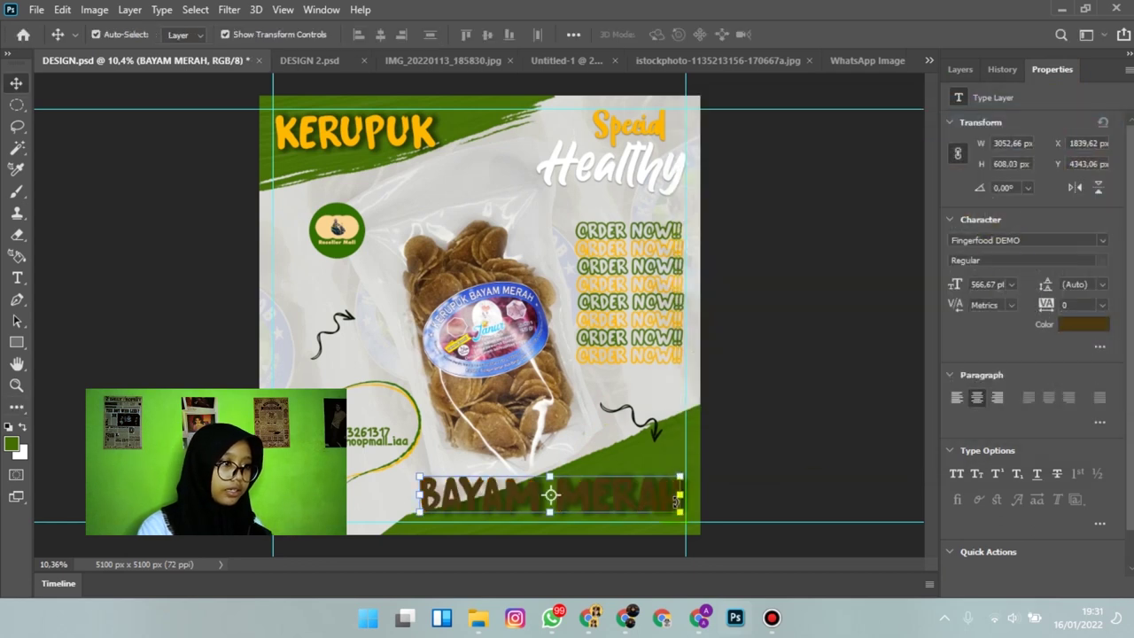
scroll(640, 508, up, 3)
scroll(640, 509, down, 2)
scroll(640, 502, down, 2)
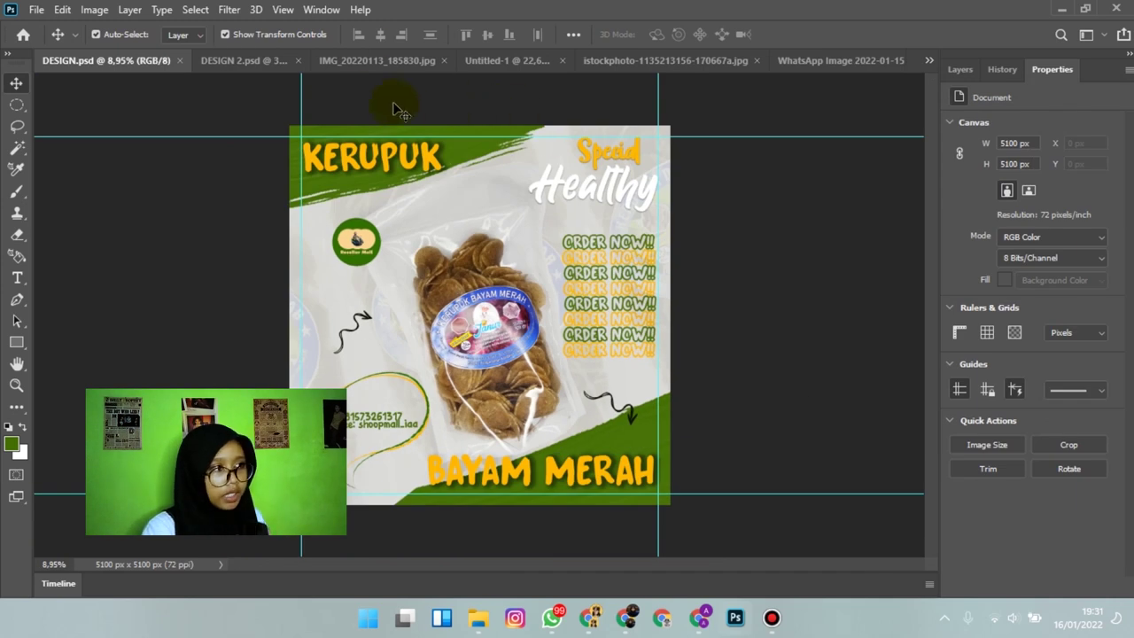
Dock the Paths panel beneath Properties and enlarge its height
click(310, 8)
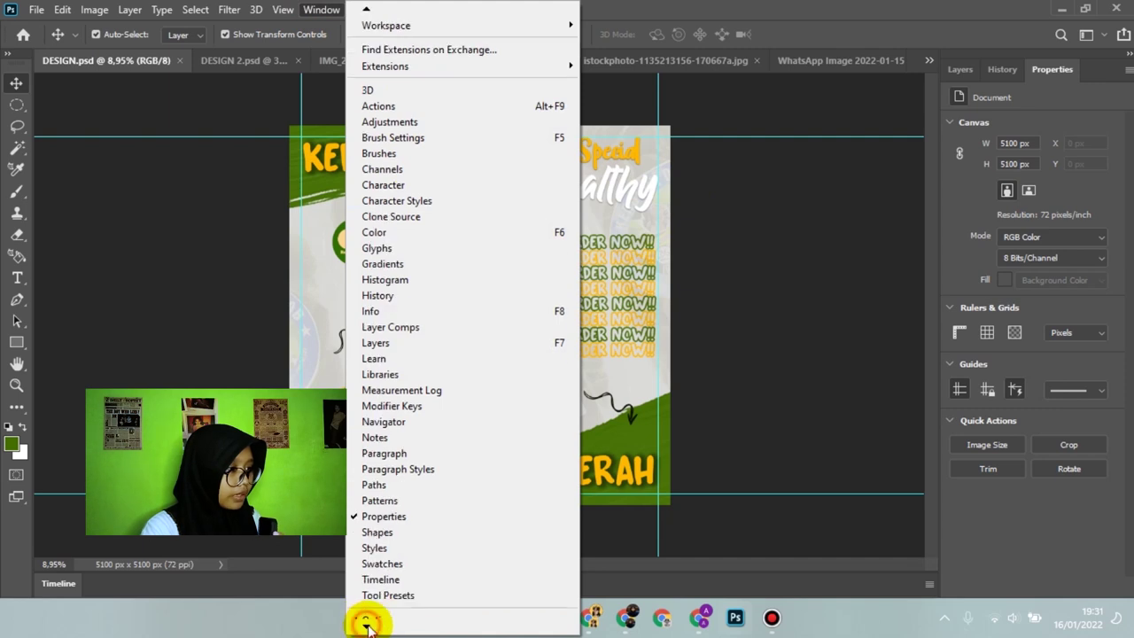
mouse_move(367, 627)
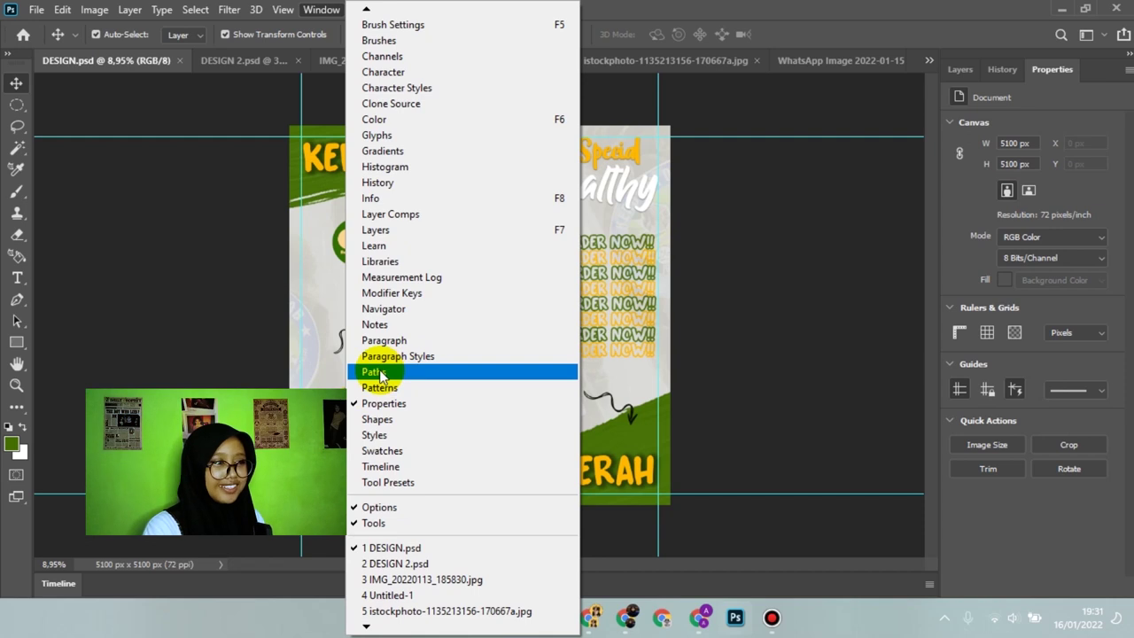
click(380, 372)
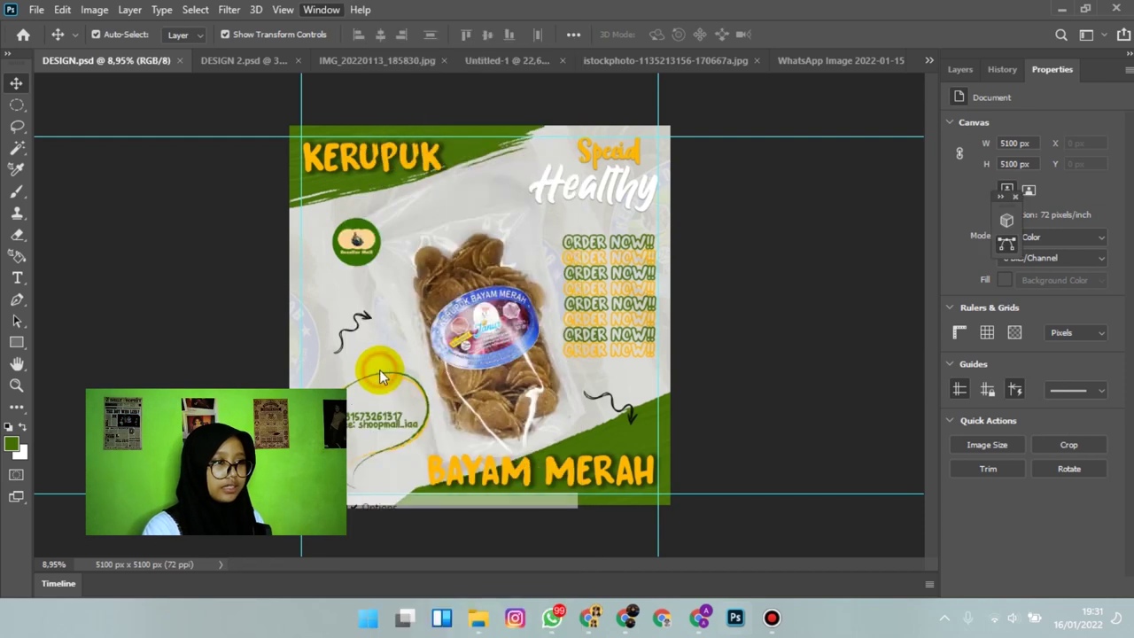
drag(911, 216, 952, 278)
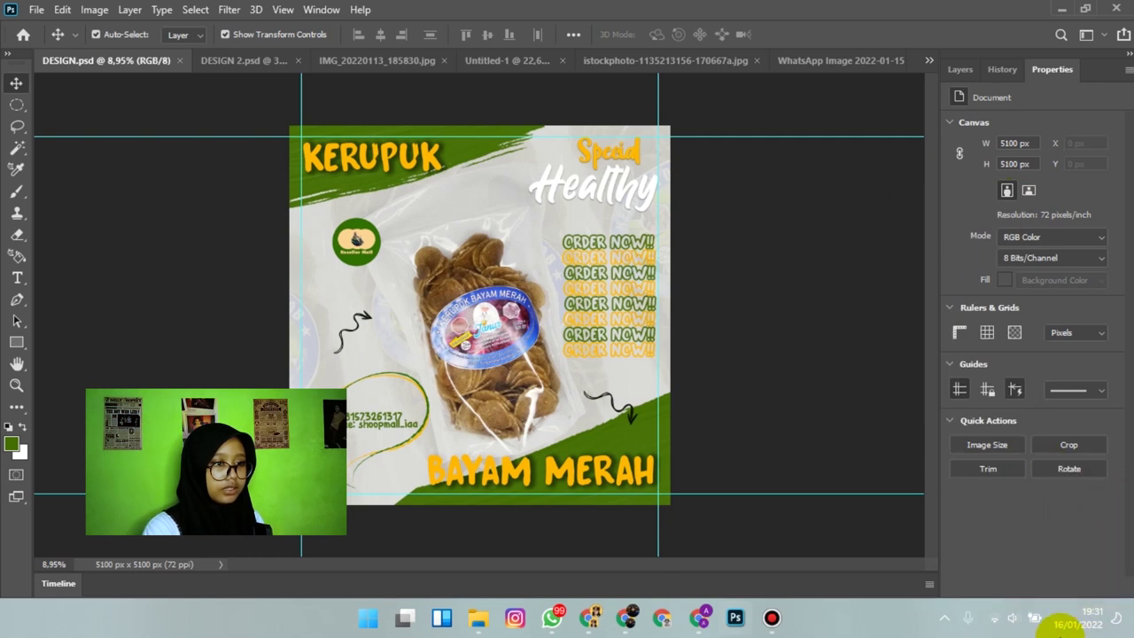
drag(1034, 631, 1044, 594)
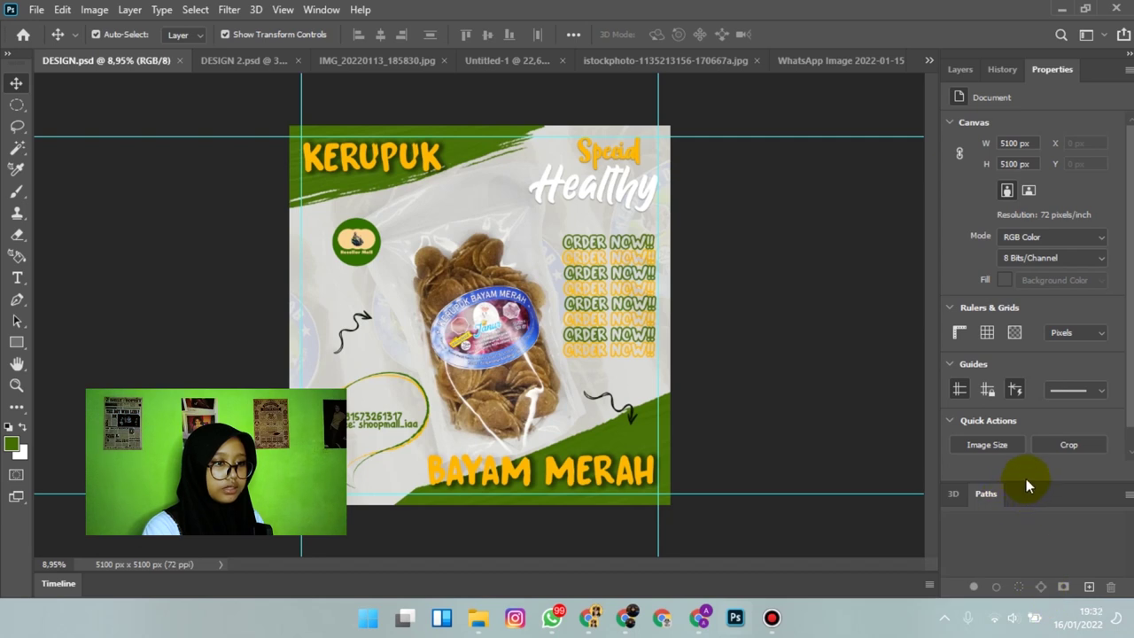
drag(1024, 482, 1013, 375)
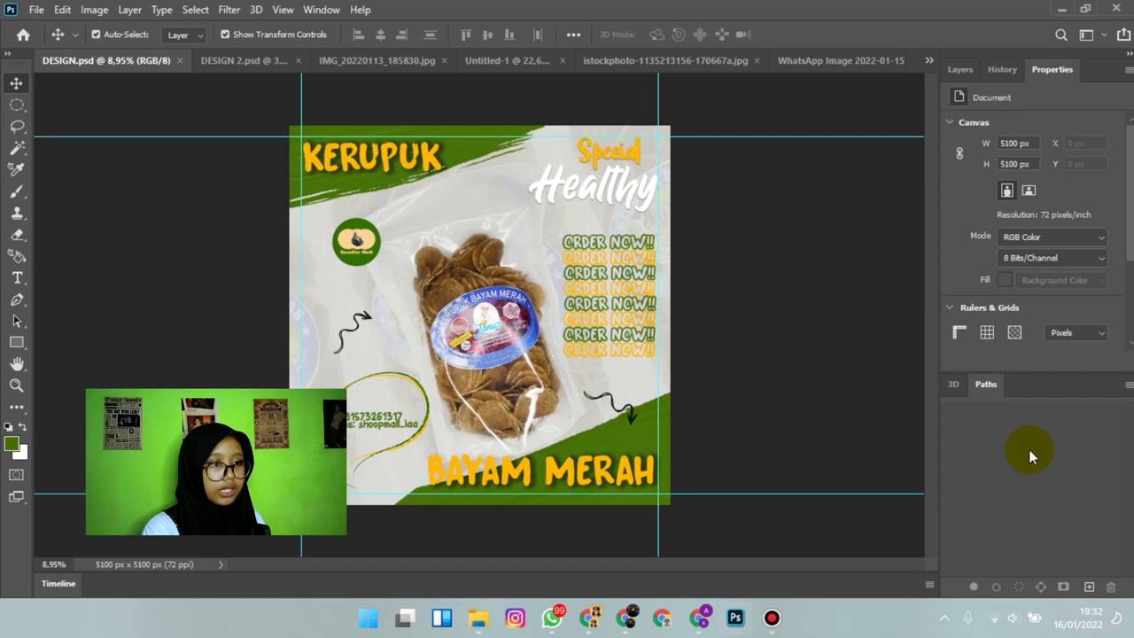
Bring Layers to the front, scroll its layer stack, and check Layers and Paths are ticked under Window
click(962, 71)
scroll(1067, 231, up, 3)
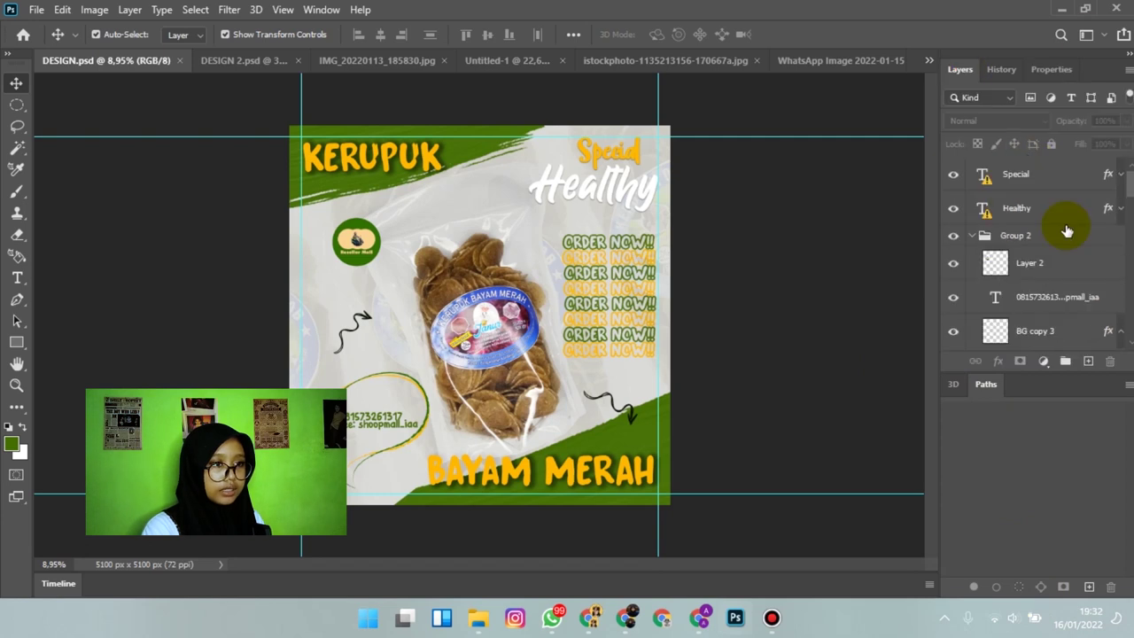
scroll(986, 229, down, 3)
scroll(984, 224, down, 2)
scroll(987, 231, down, 2)
scroll(986, 232, down, 2)
scroll(986, 231, down, 2)
scroll(985, 231, down, 2)
scroll(986, 230, down, 1)
scroll(986, 231, down, 2)
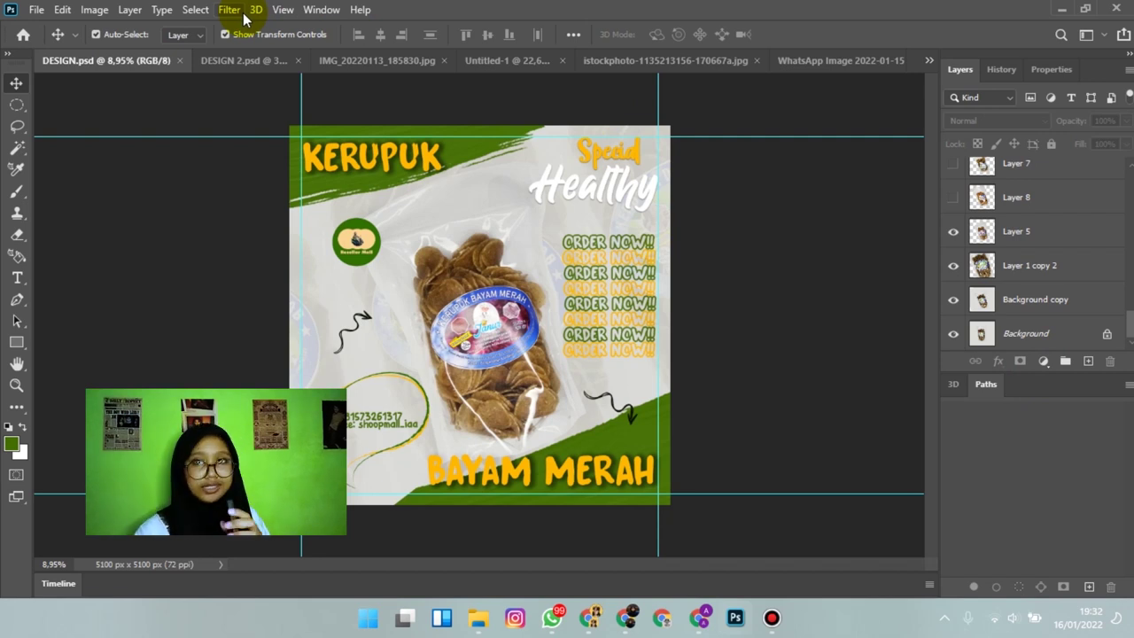
click(320, 9)
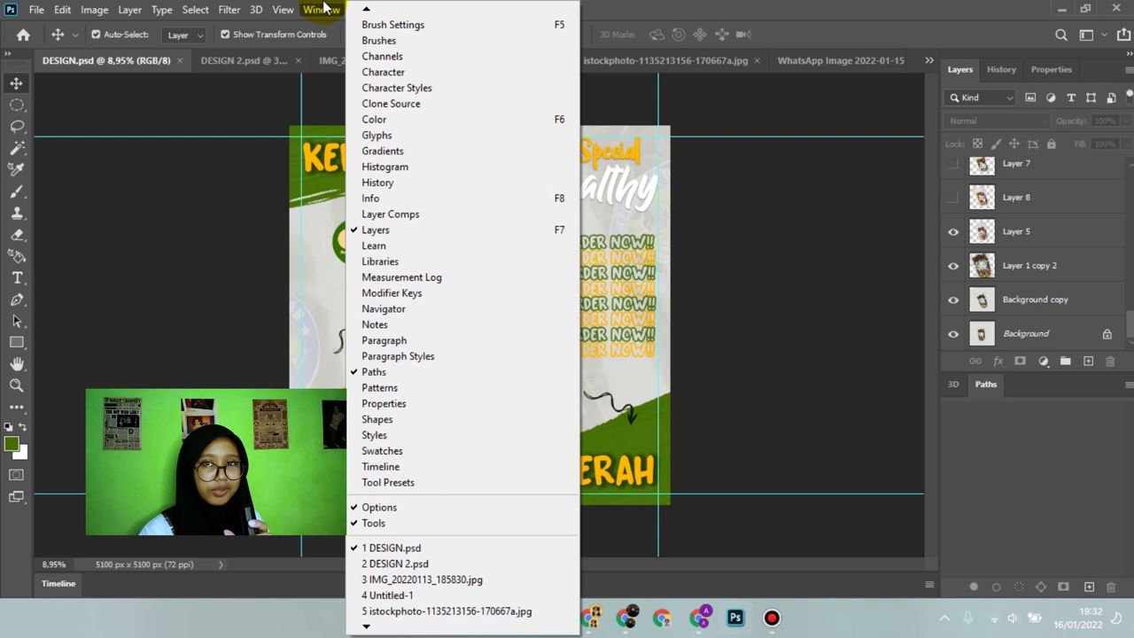